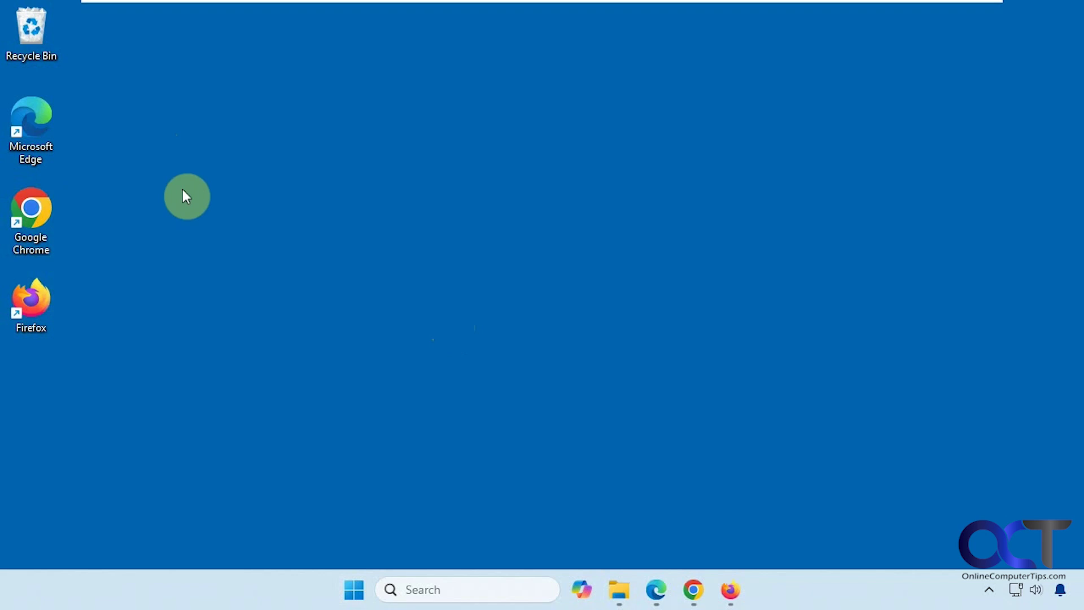
Step: From Edge's More tools menu, pin the onlinecomputertips.com home page to the taskbar and confirm
{"action": "left_click", "coordinate": [662, 589]}
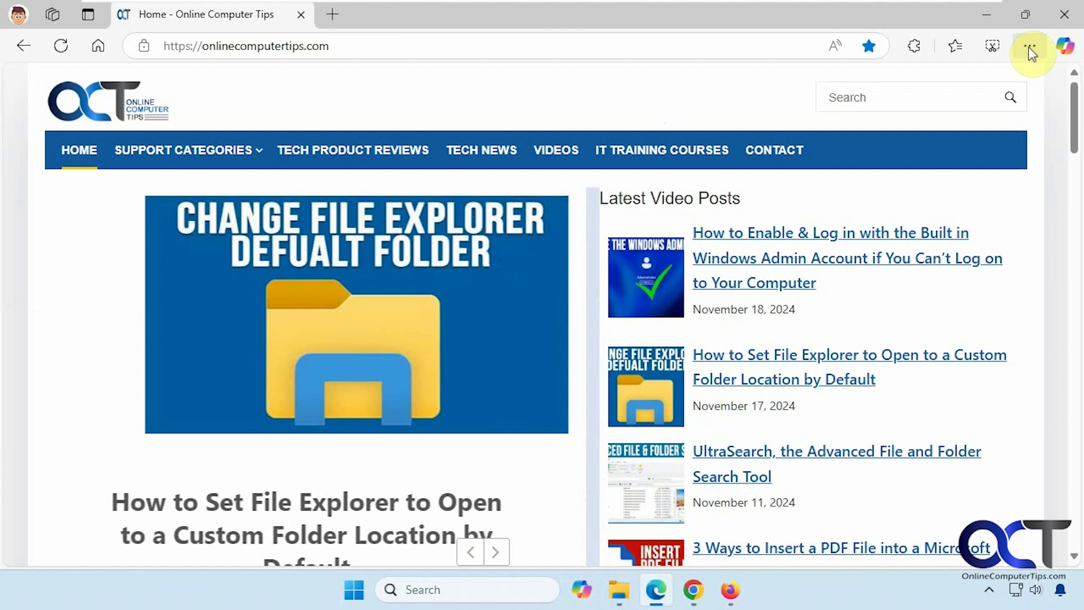
{"action": "left_click", "coordinate": [1030, 48]}
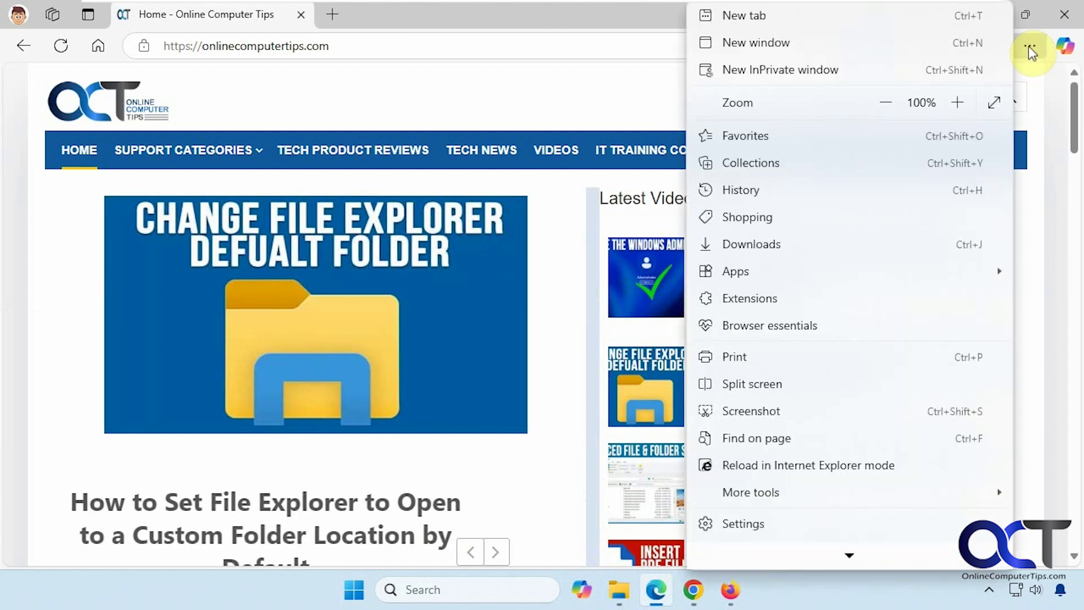
{"action": "left_click", "coordinate": [812, 499]}
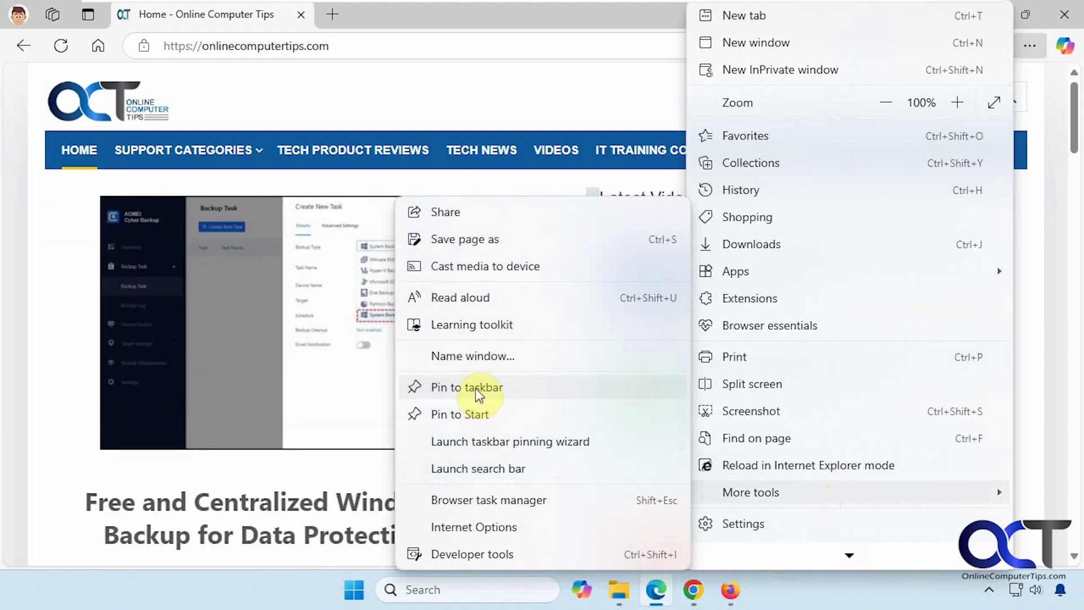
{"action": "left_click", "coordinate": [475, 388]}
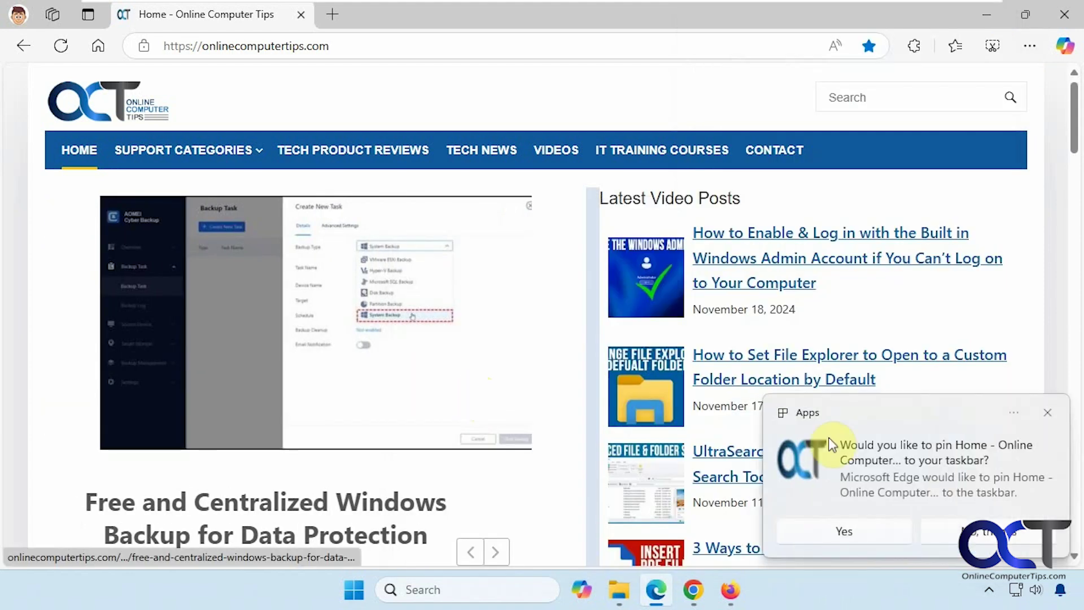
{"action": "left_click", "coordinate": [848, 528]}
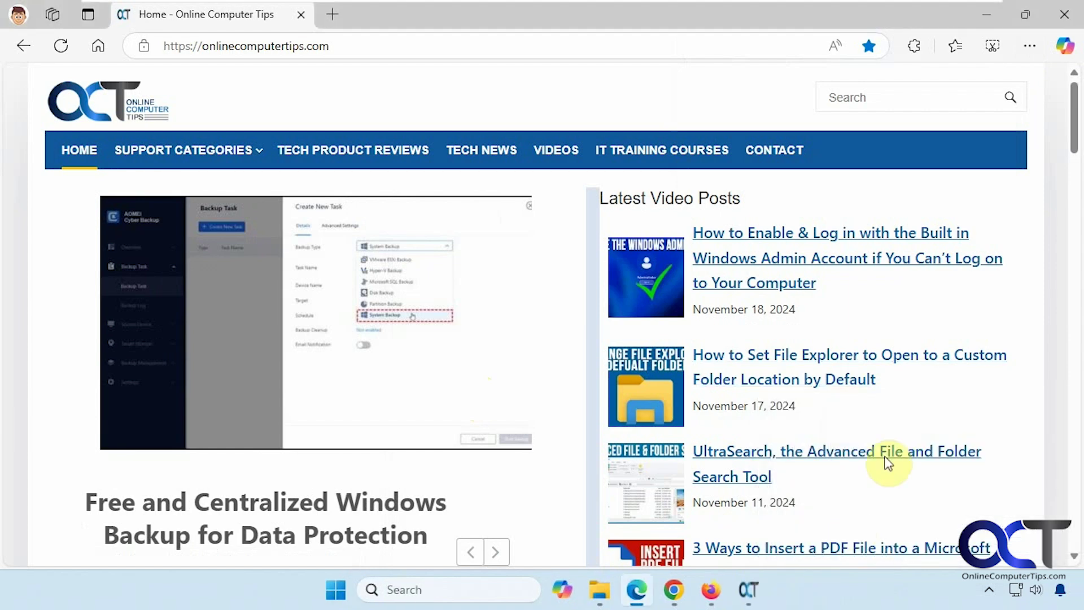
Step: Close Edge, test the new OCT taskbar icon, then close the window it opened
{"action": "left_click", "coordinate": [1065, 17]}
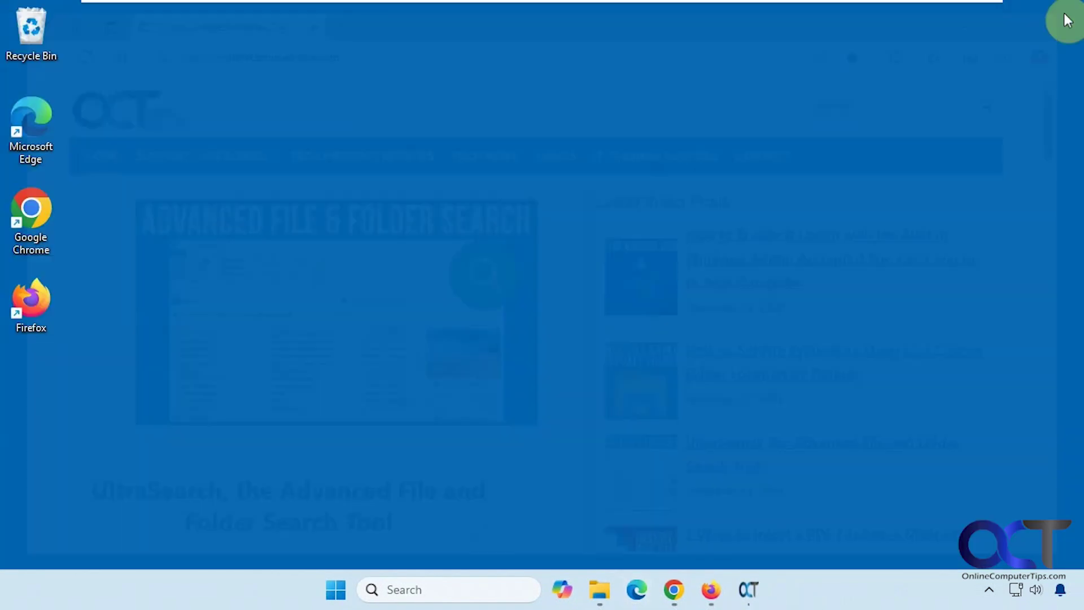
{"action": "left_click", "coordinate": [747, 587]}
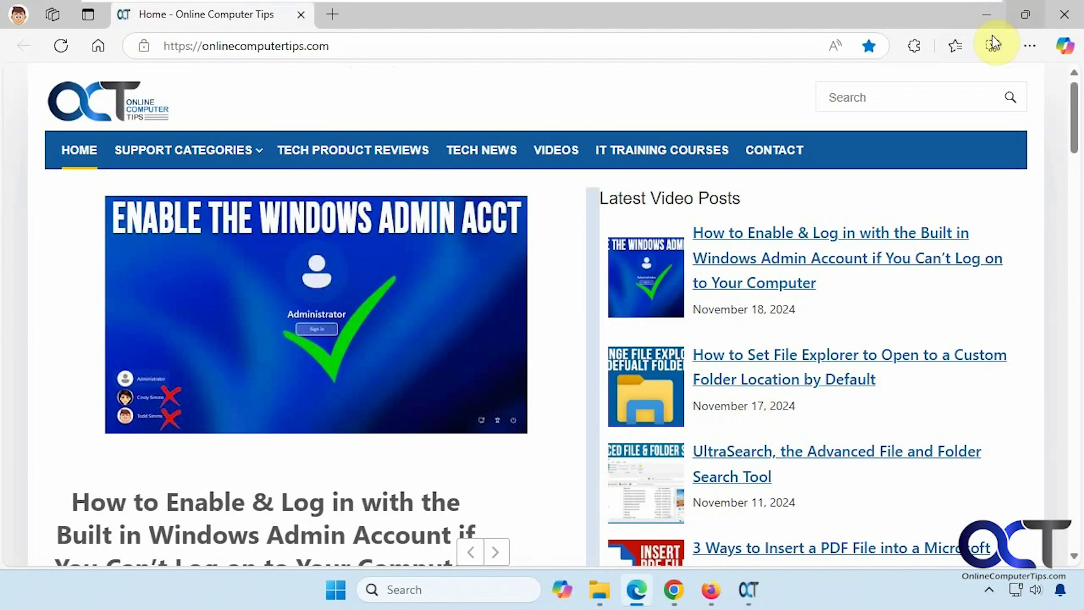
{"action": "left_click", "coordinate": [1062, 21]}
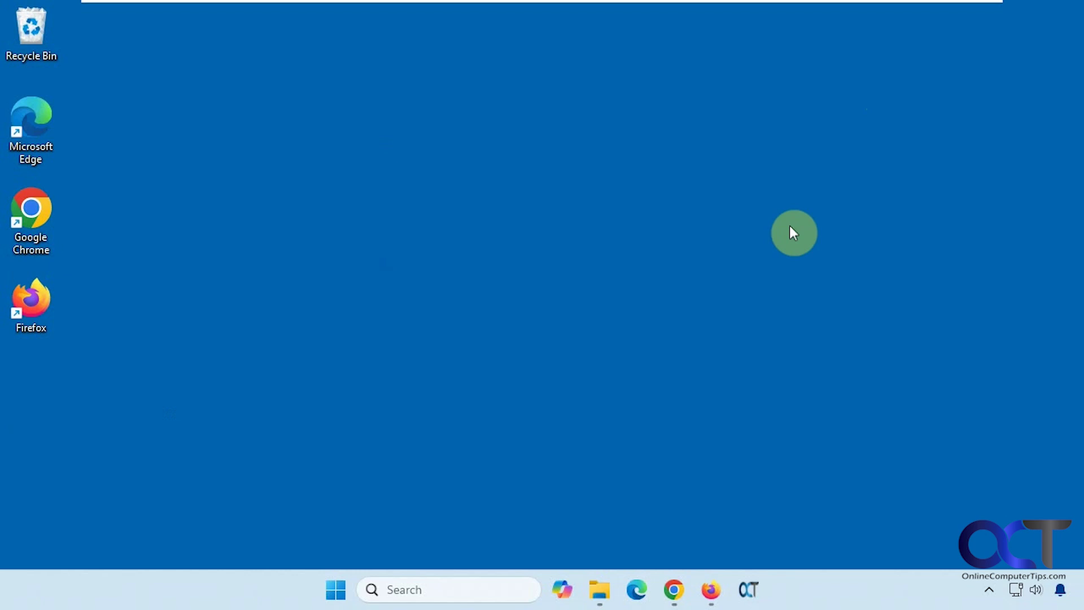
Step: Create a 'Home - Online Computer Tips' desktop shortcut via Chrome's Cast, save, and share menu
{"action": "left_click", "coordinate": [673, 589]}
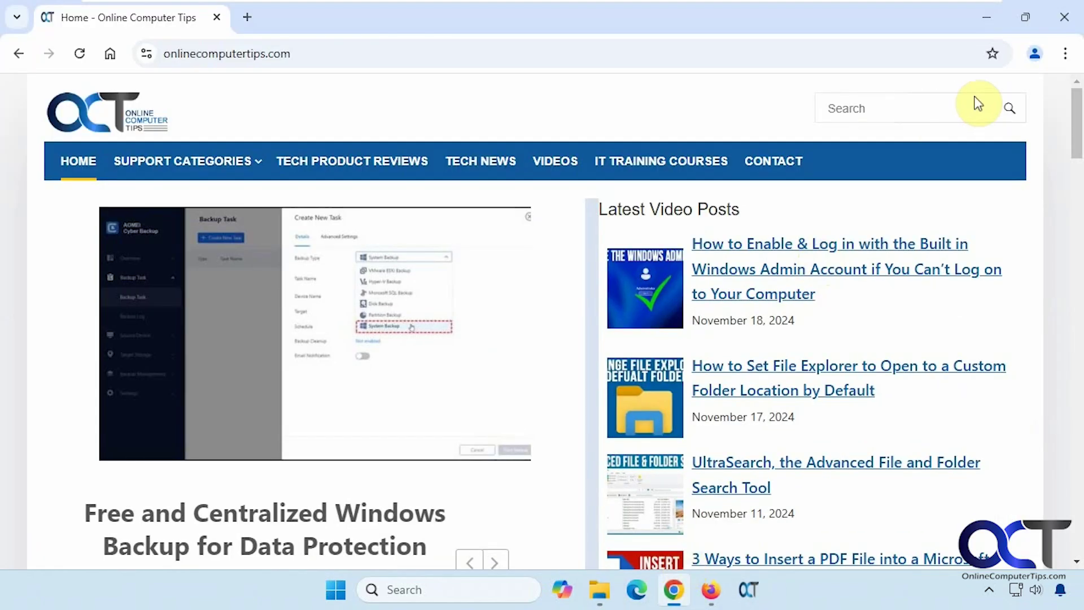
{"action": "left_click", "coordinate": [1064, 56]}
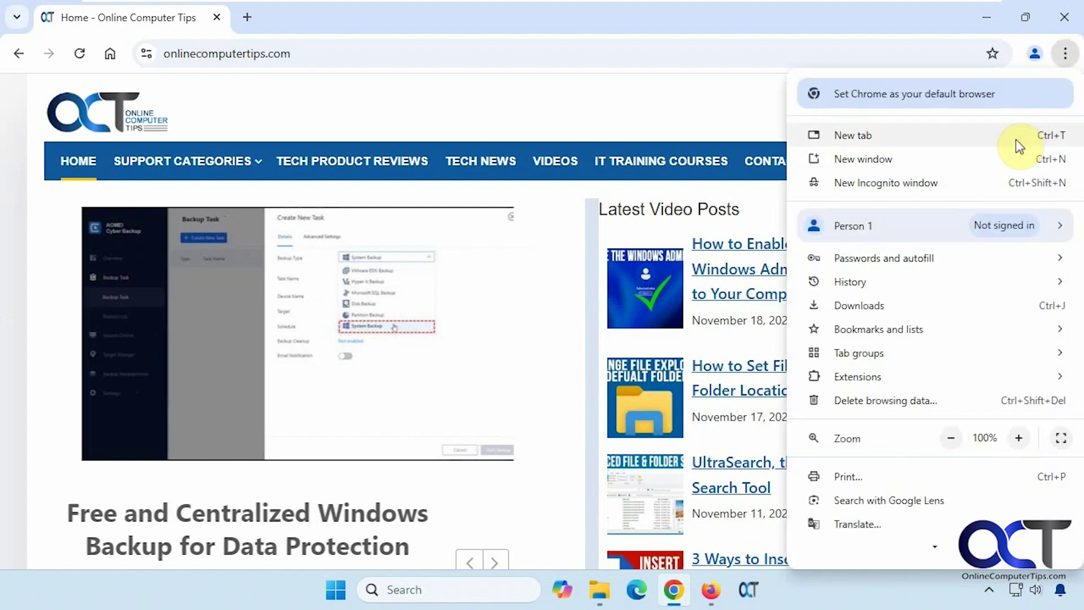
{"action": "mouse_move", "coordinate": [935, 546]}
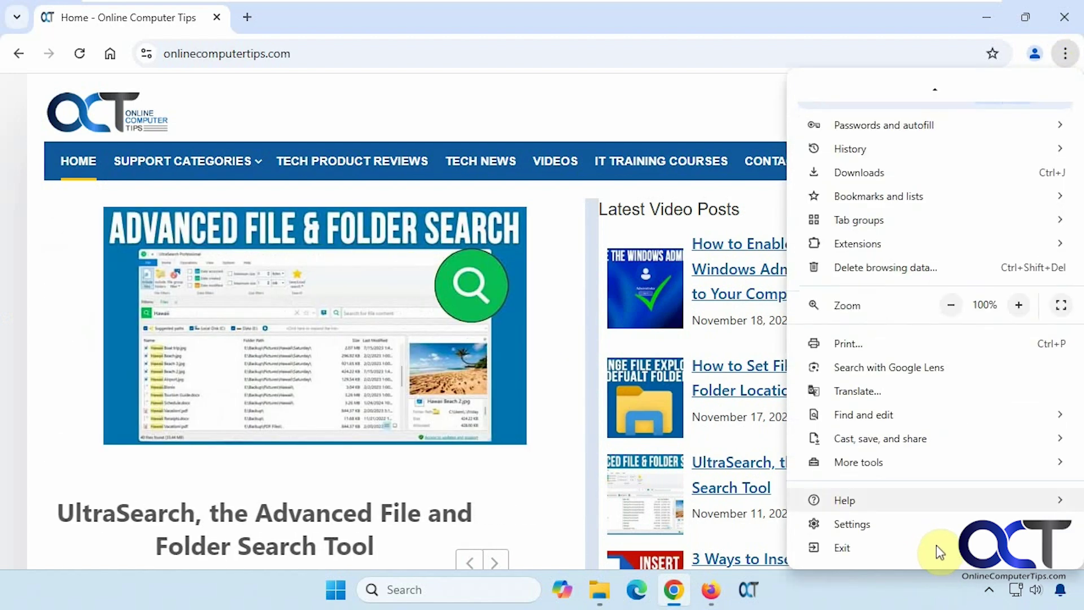
{"action": "mouse_move", "coordinate": [902, 444]}
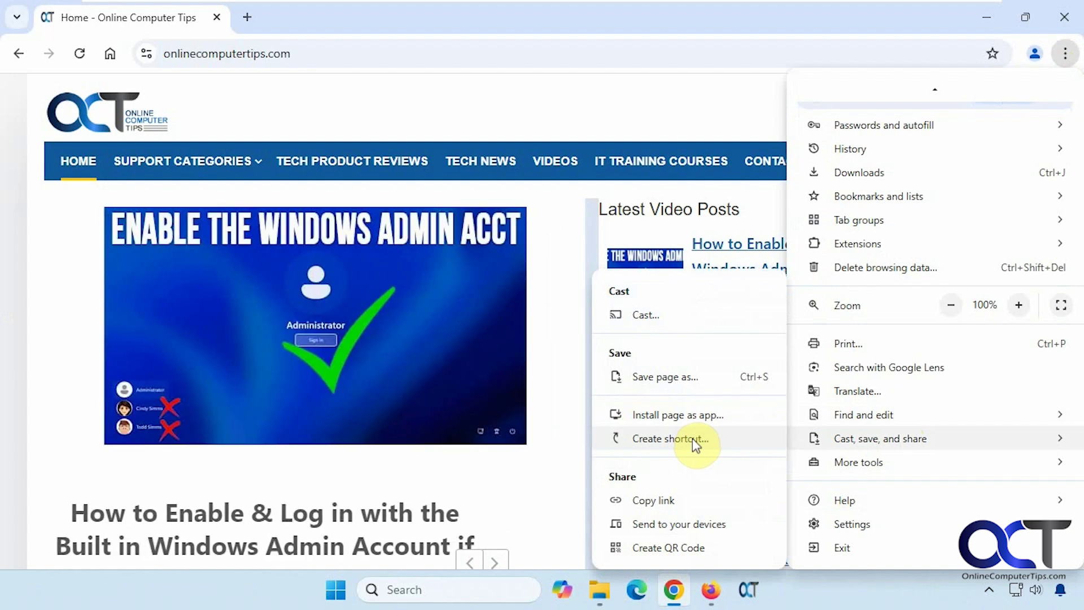
{"action": "left_click", "coordinate": [693, 438]}
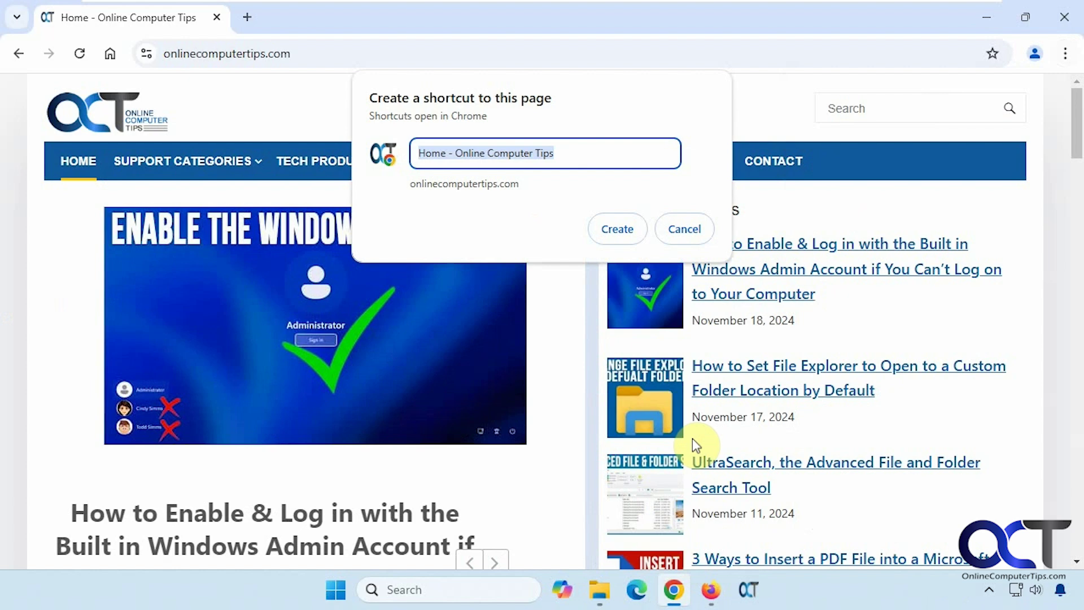
{"action": "left_click", "coordinate": [627, 236]}
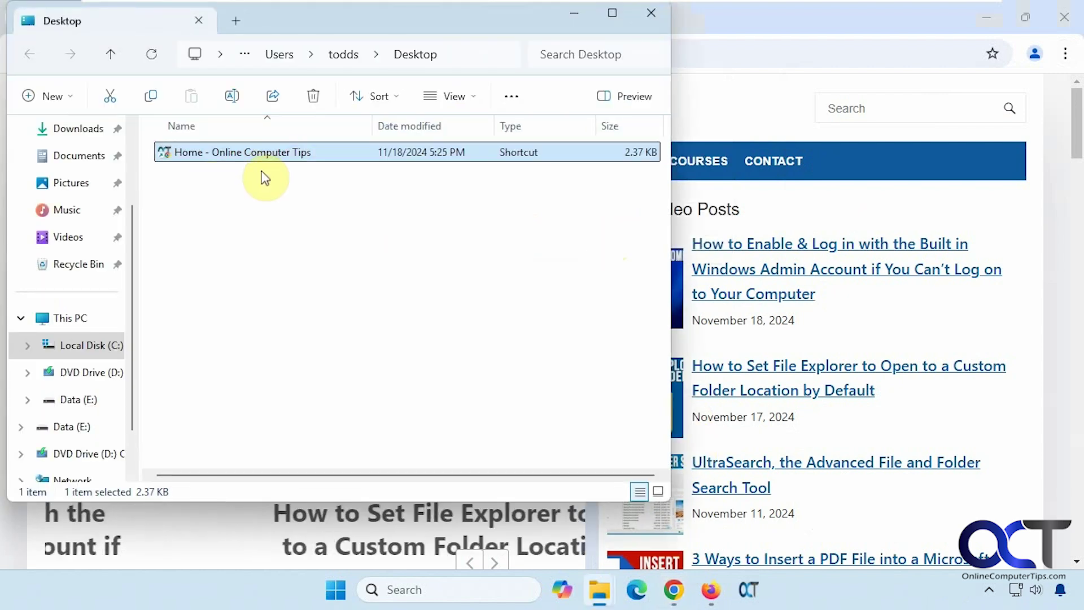
Step: Drag the 'Home - Online Computer Tips' shortcut onto the taskbar, then test its new icon in Chrome
{"action": "left_click_drag", "start_coordinate": [211, 157], "coordinate": [784, 596]}
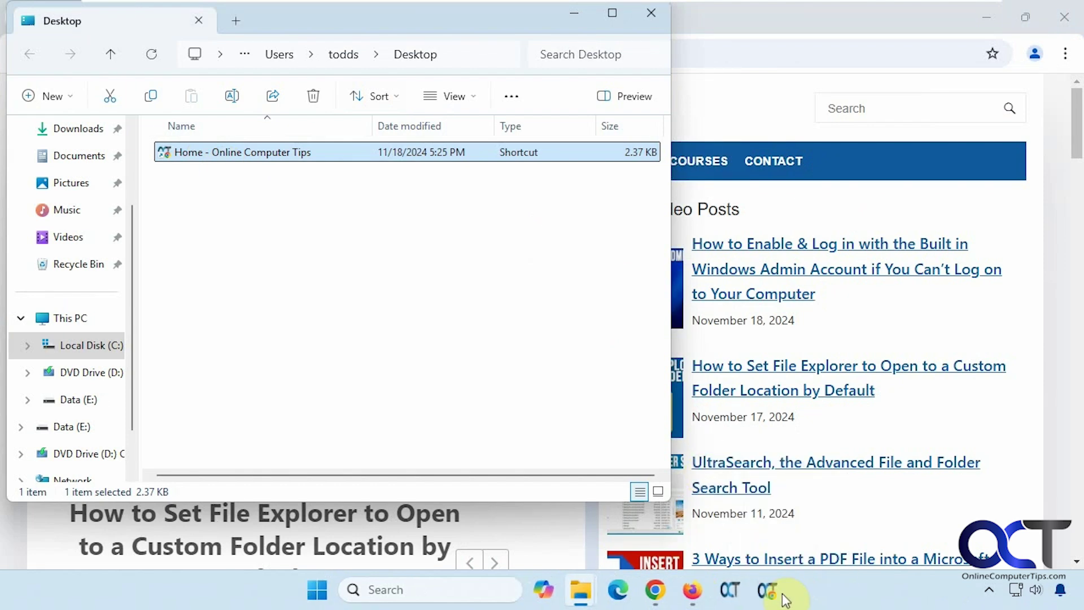
{"action": "left_click", "coordinate": [651, 12]}
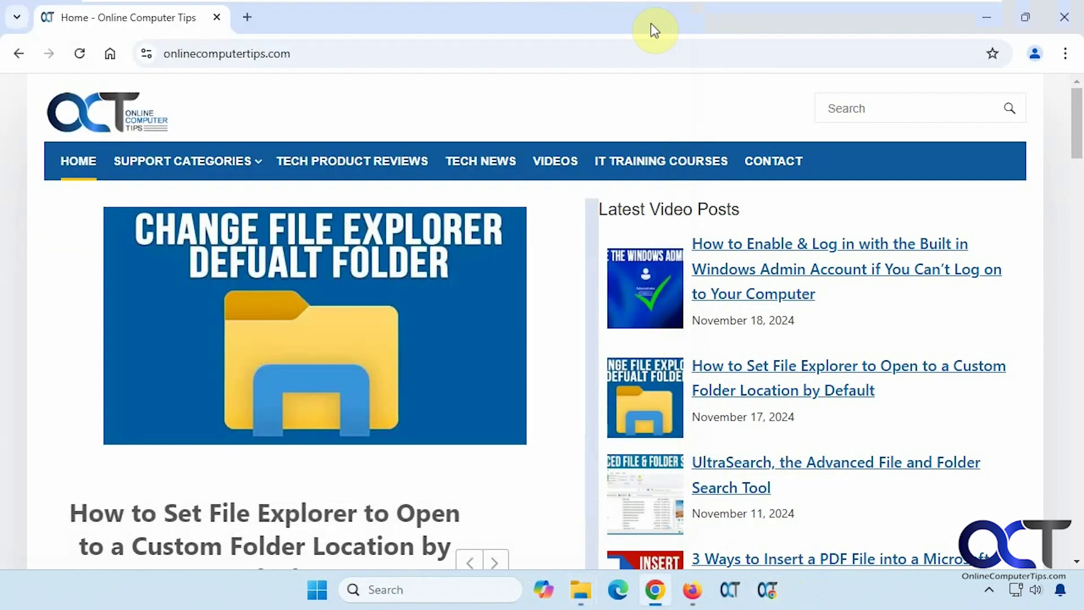
{"action": "left_click", "coordinate": [1066, 18]}
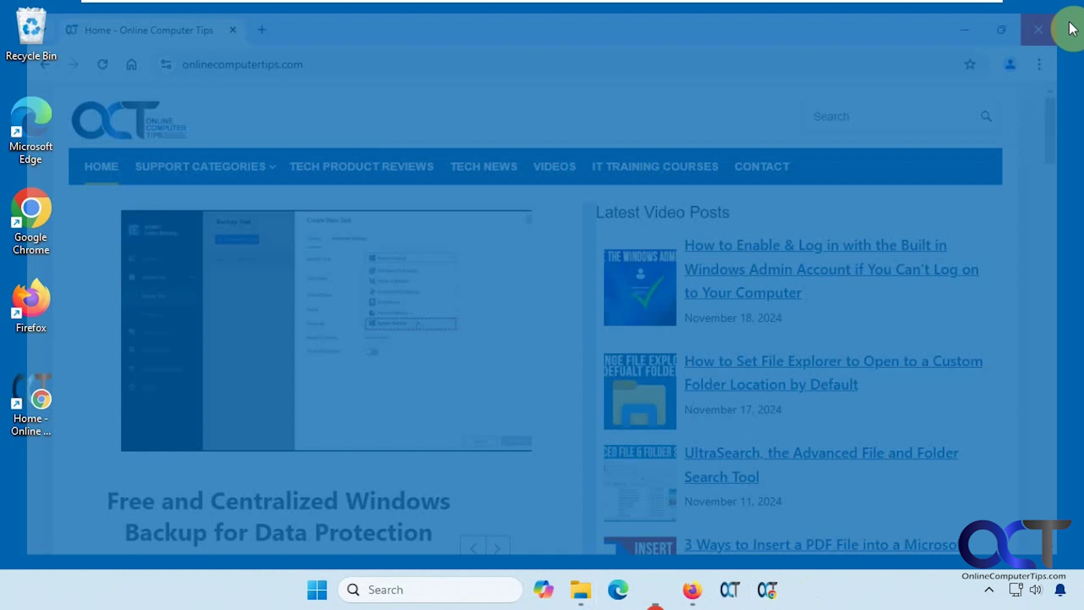
{"action": "left_click", "coordinate": [755, 585]}
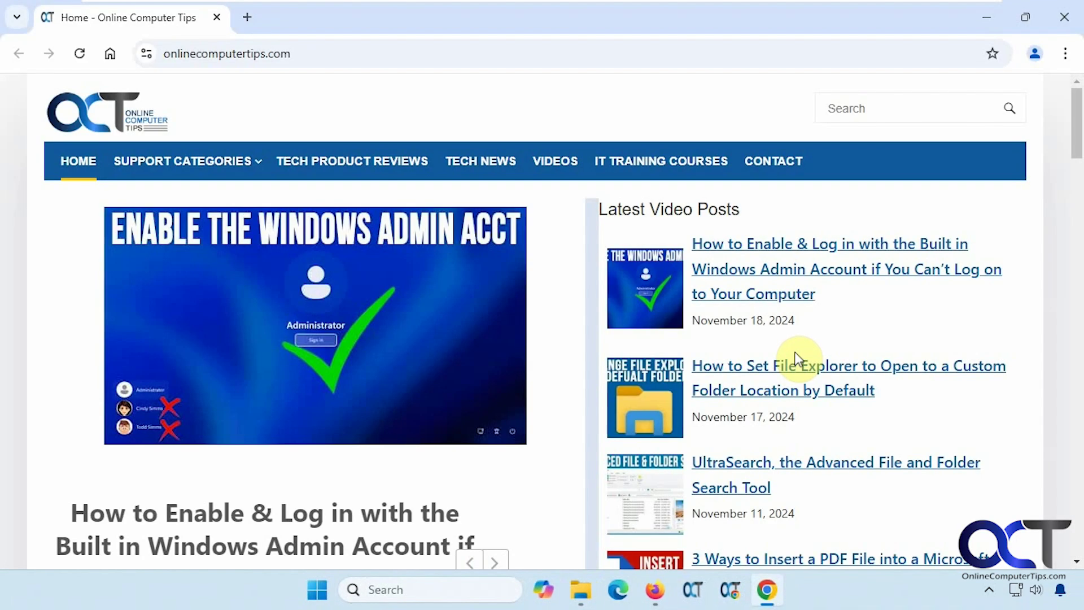
{"action": "left_click", "coordinate": [1065, 18]}
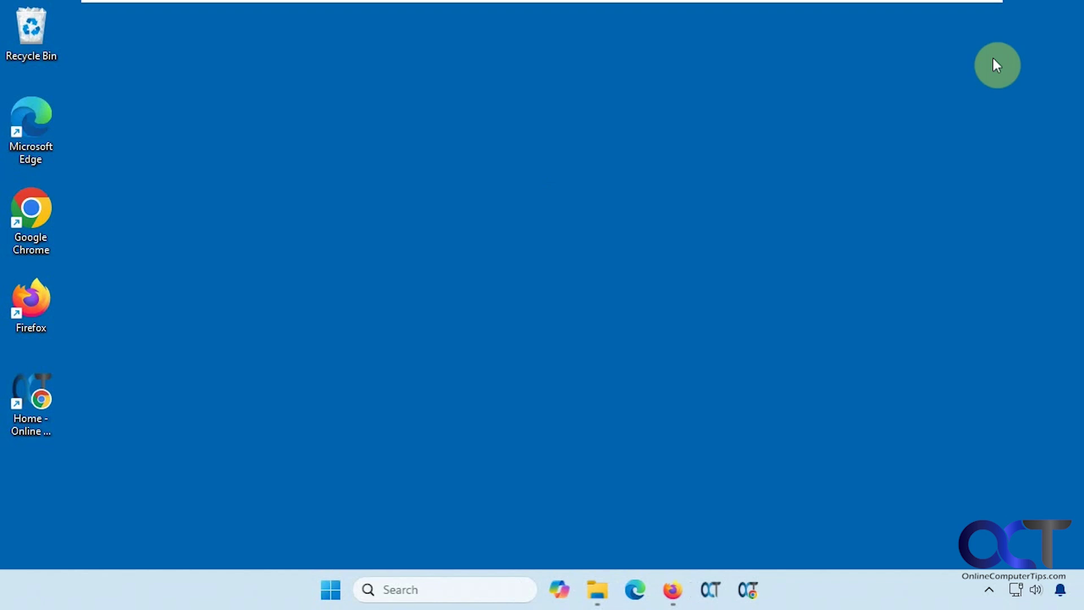
Step: Open the site in Firefox, minimize it, and select the Firefox desktop shortcut
{"action": "left_click", "coordinate": [679, 586]}
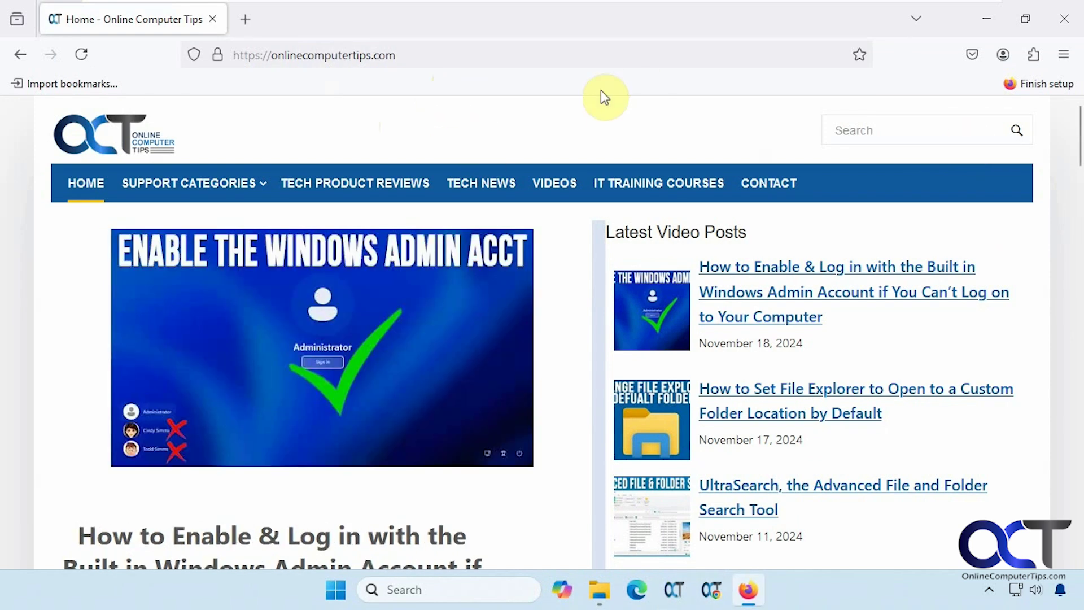
{"action": "left_click", "coordinate": [985, 19]}
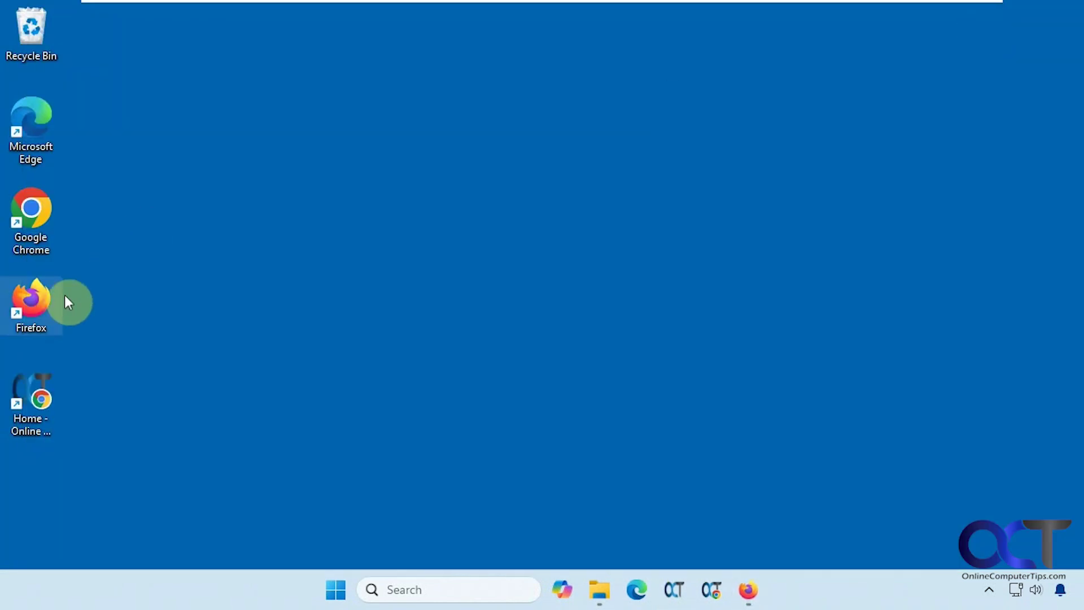
{"action": "left_click", "coordinate": [38, 297]}
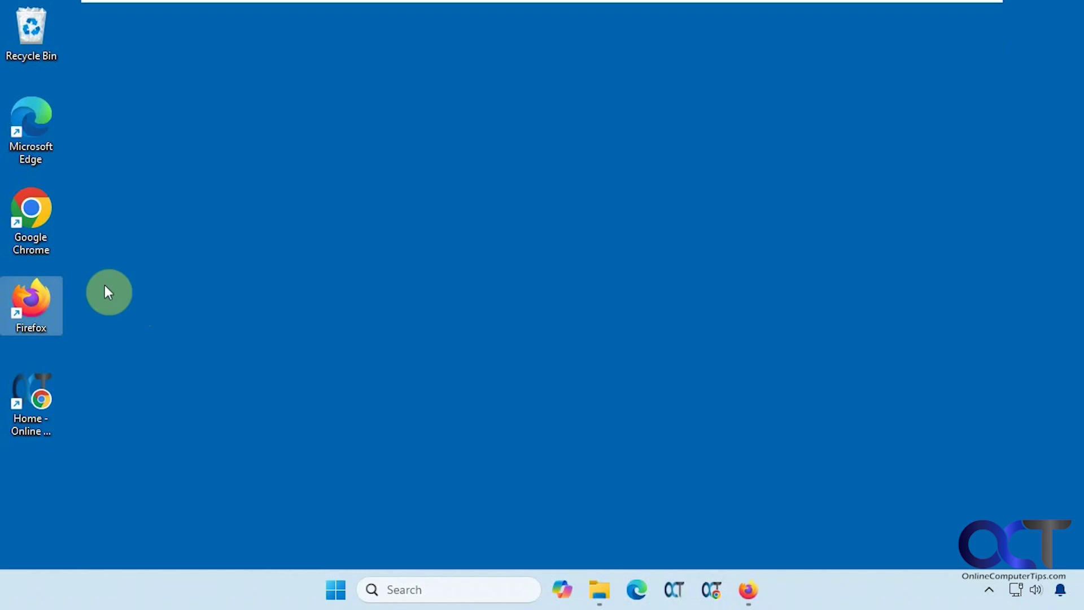
{"action": "key", "text": "ctrl+v"}
{"action": "left_click_drag", "start_coordinate": [35, 487], "coordinate": [221, 233]}
{"action": "right_click", "coordinate": [224, 230]}
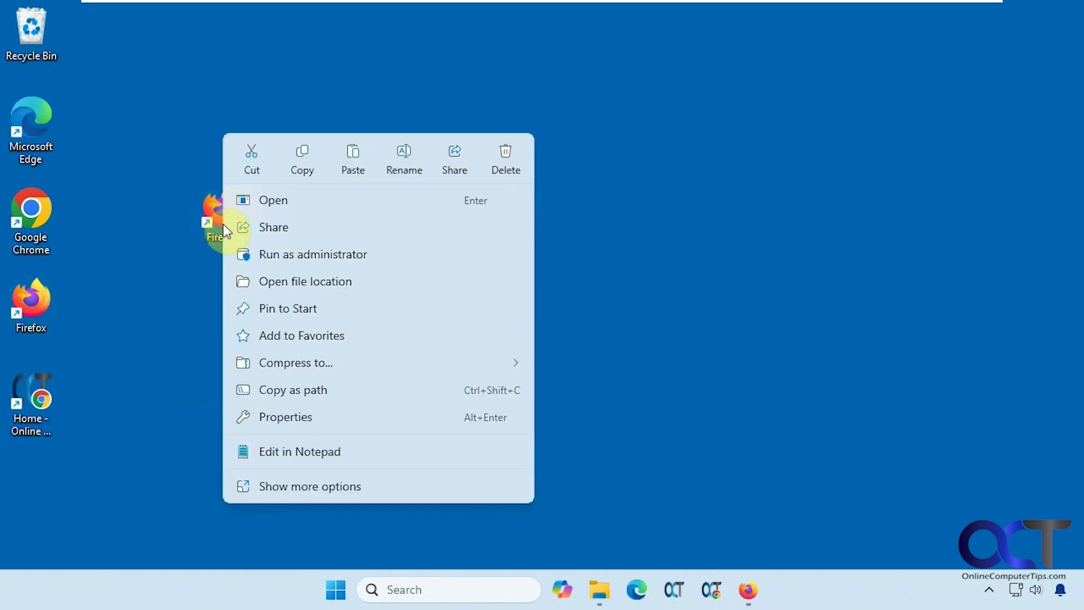
{"action": "left_click", "coordinate": [299, 415]}
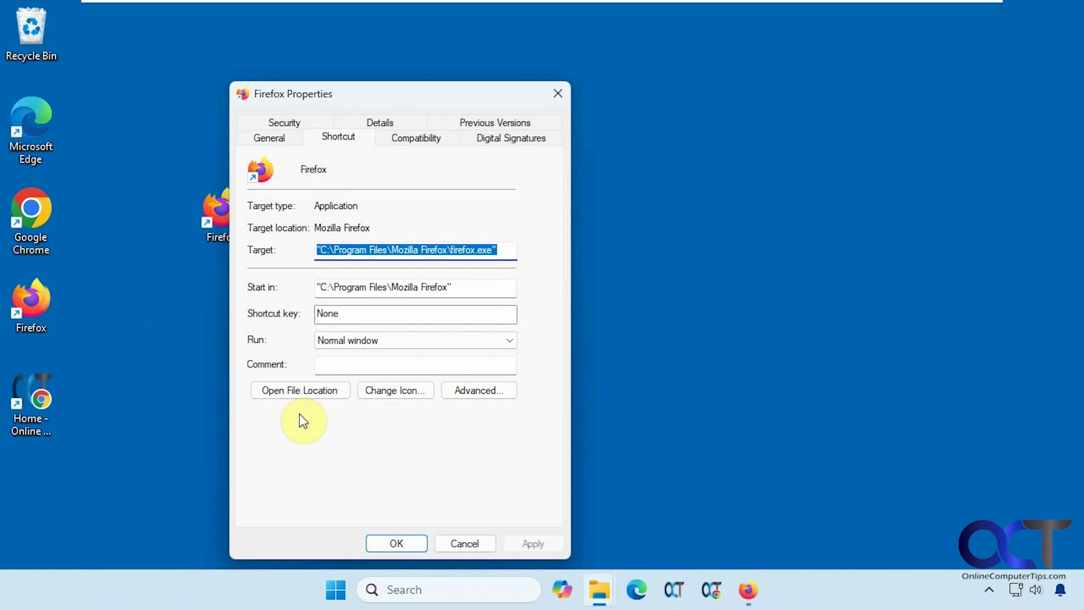
{"action": "left_click", "coordinate": [500, 244]}
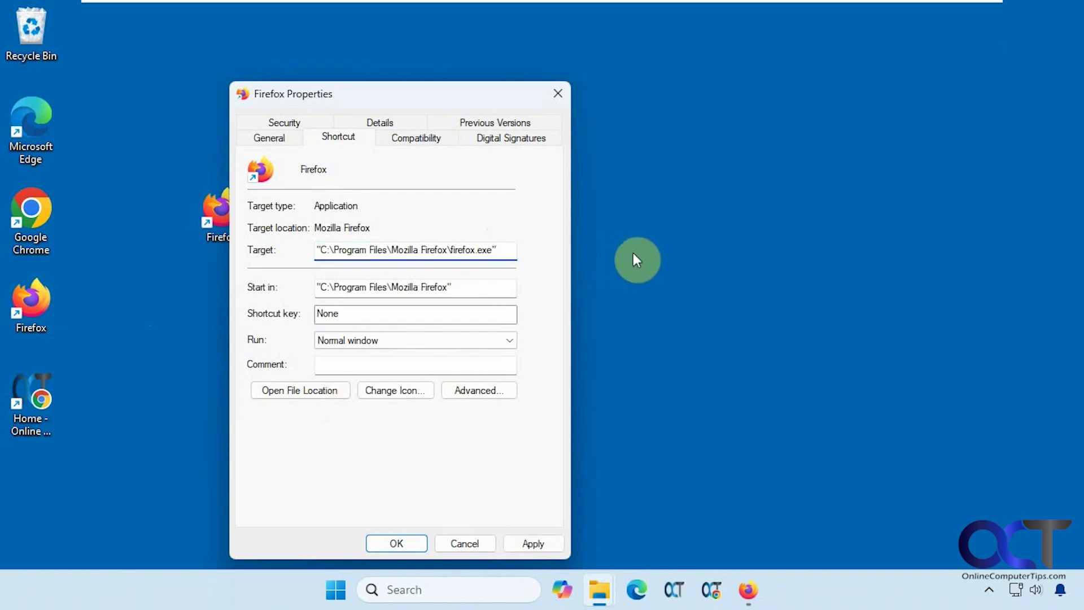
{"action": "type", "text": "-url"}
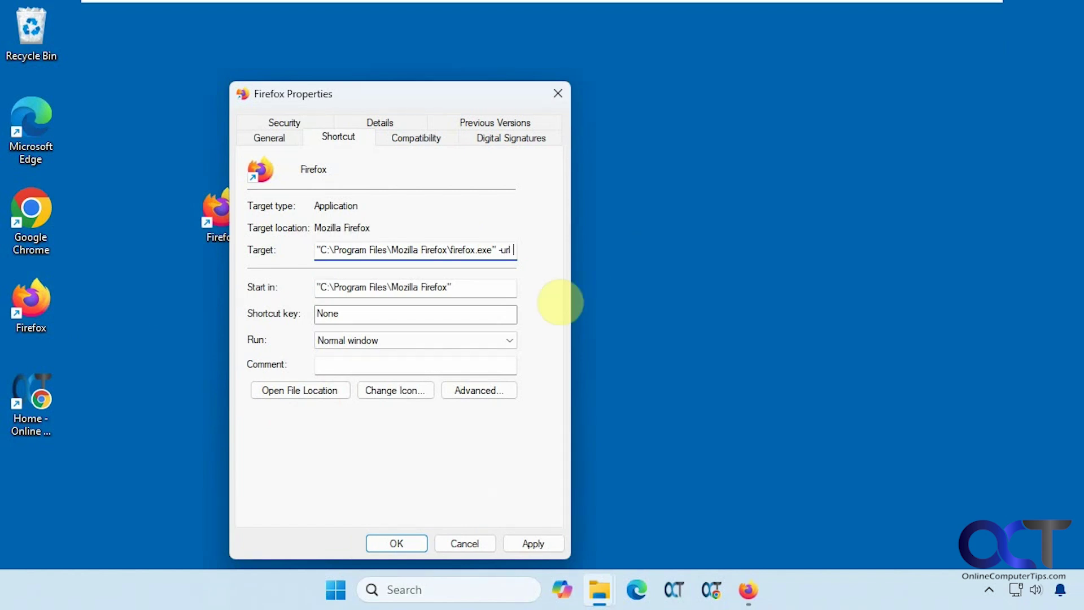
{"action": "type", "text": " https"}
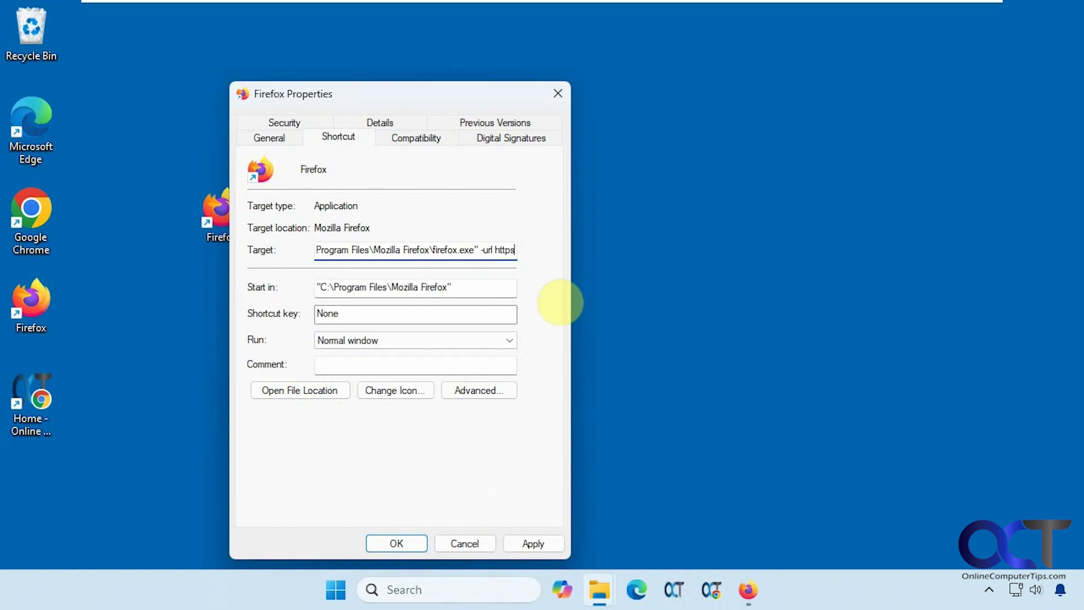
{"action": "type", "text": "://onli"}
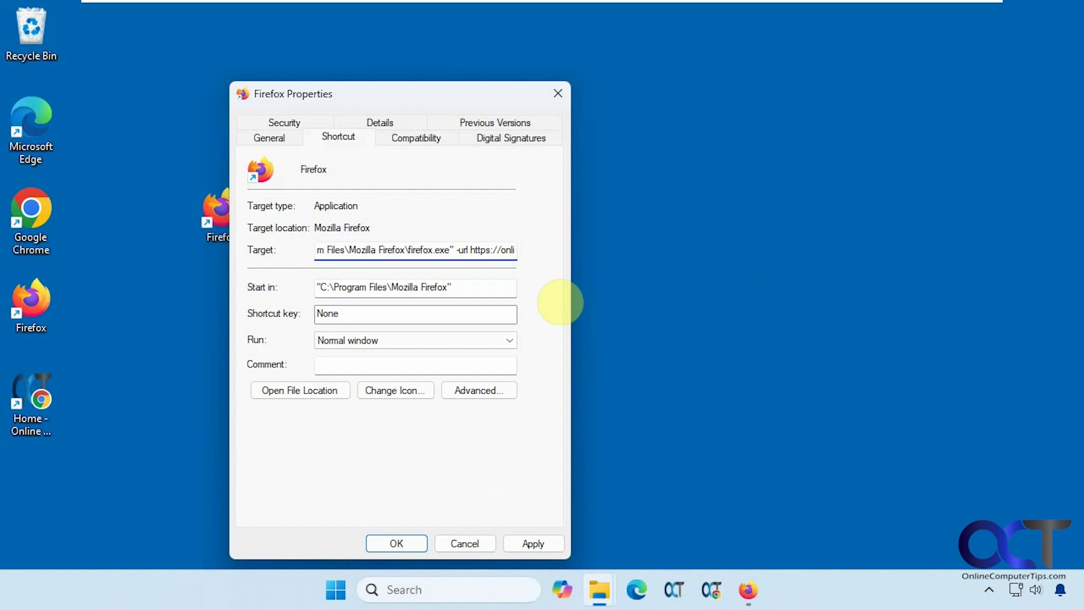
{"action": "type", "text": "necomputertips.com"}
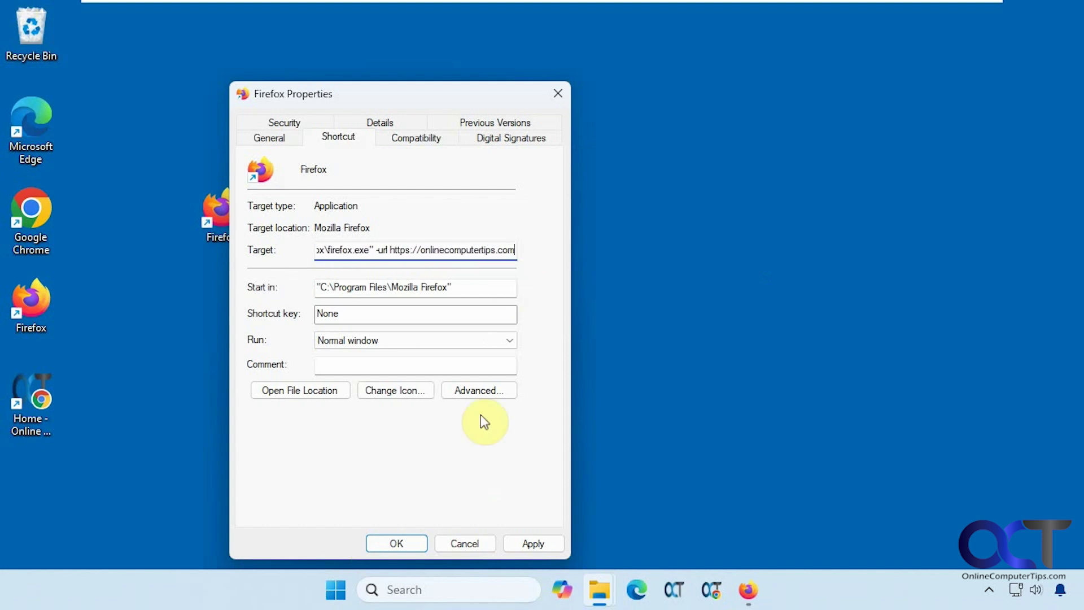
{"action": "left_click", "coordinate": [522, 543]}
Step: Test the edited Firefox shortcut on onlinecomputertips.com, dismissing the default-browser prompt, then drag it onto the taskbar
{"action": "left_click", "coordinate": [455, 543]}
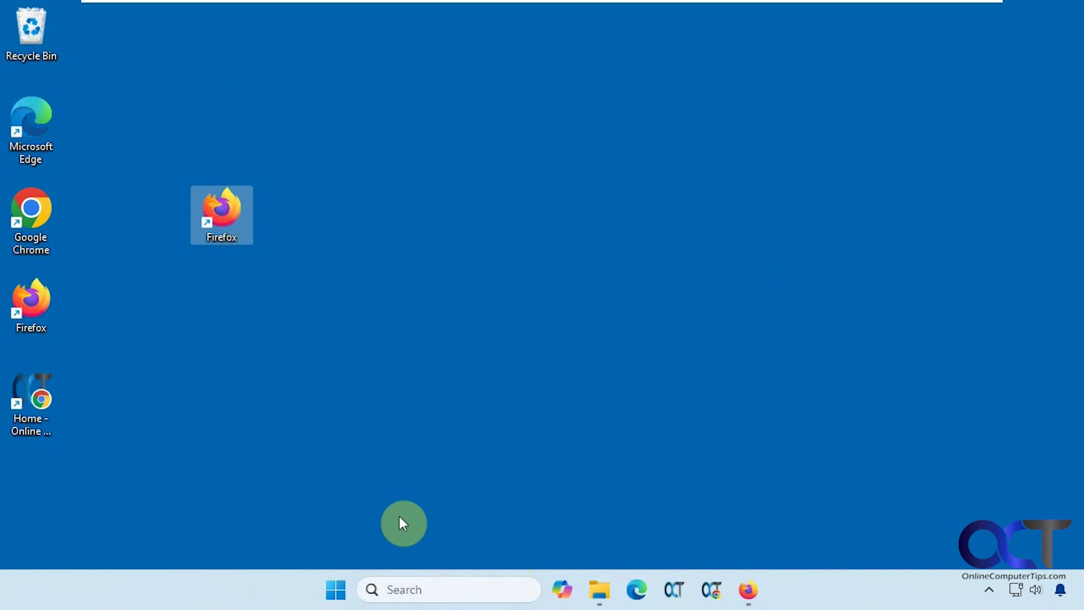
{"action": "mouse_move", "coordinate": [229, 218]}
{"action": "left_click", "coordinate": [755, 597]}
{"action": "right_click", "coordinate": [754, 597]}
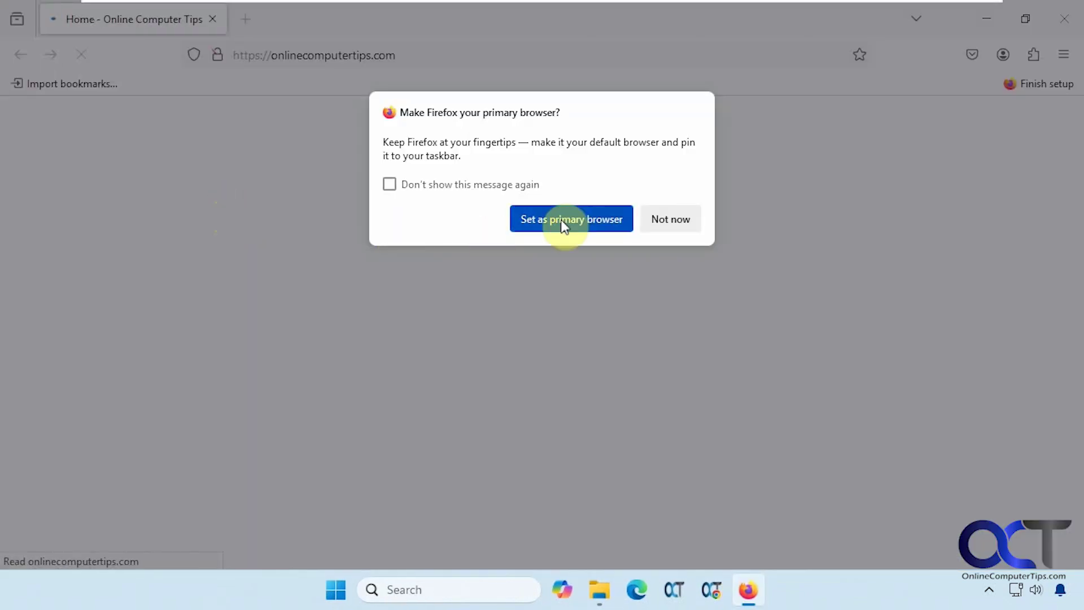
{"action": "left_click", "coordinate": [672, 222]}
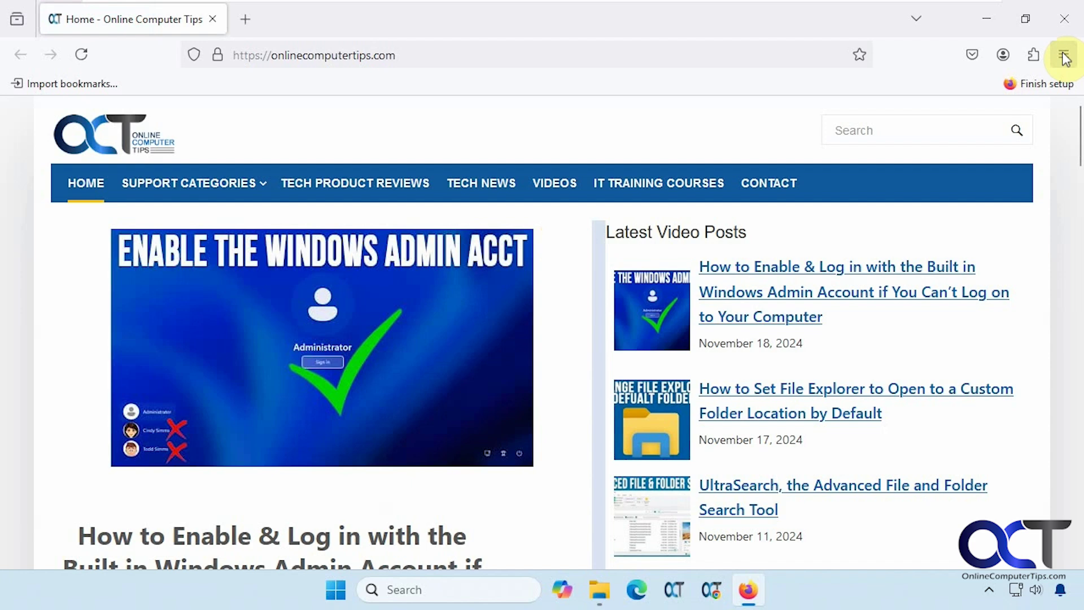
{"action": "left_click", "coordinate": [1069, 31]}
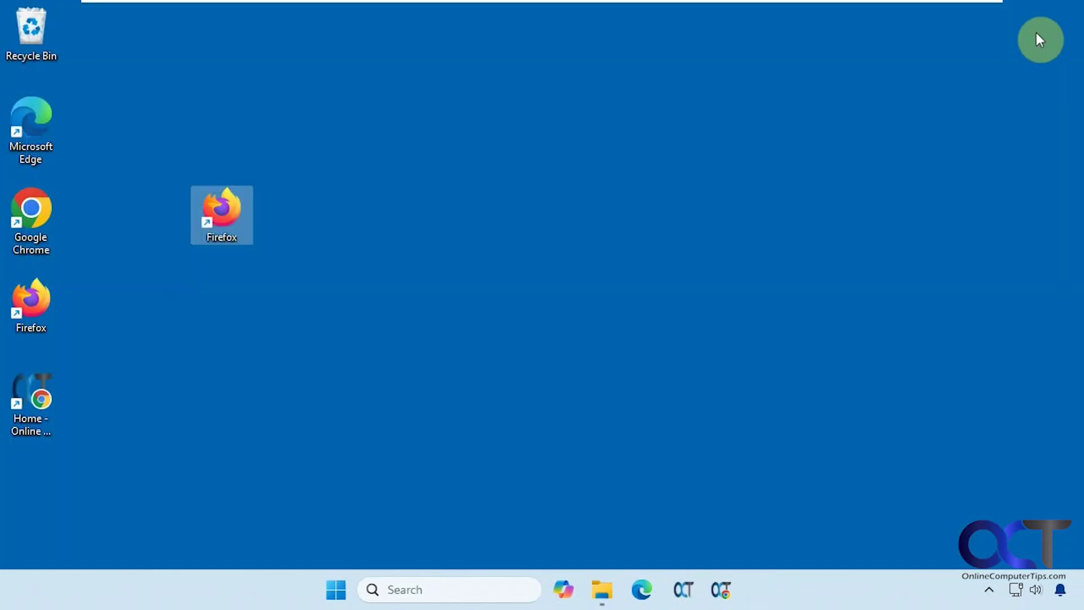
{"action": "left_click_drag", "start_coordinate": [232, 223], "coordinate": [747, 588]}
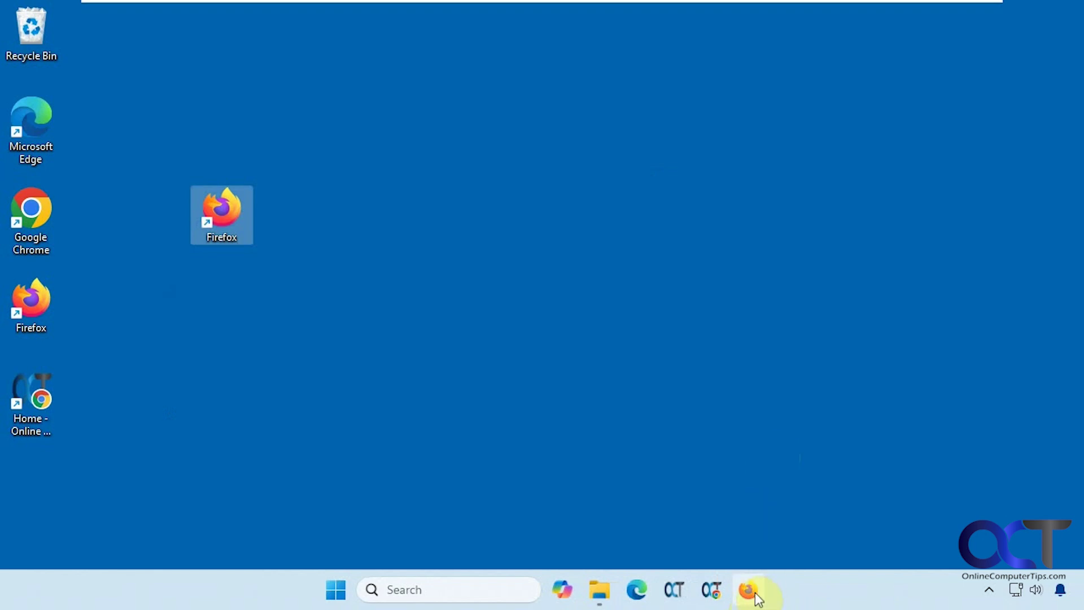
{"action": "left_click", "coordinate": [924, 481]}
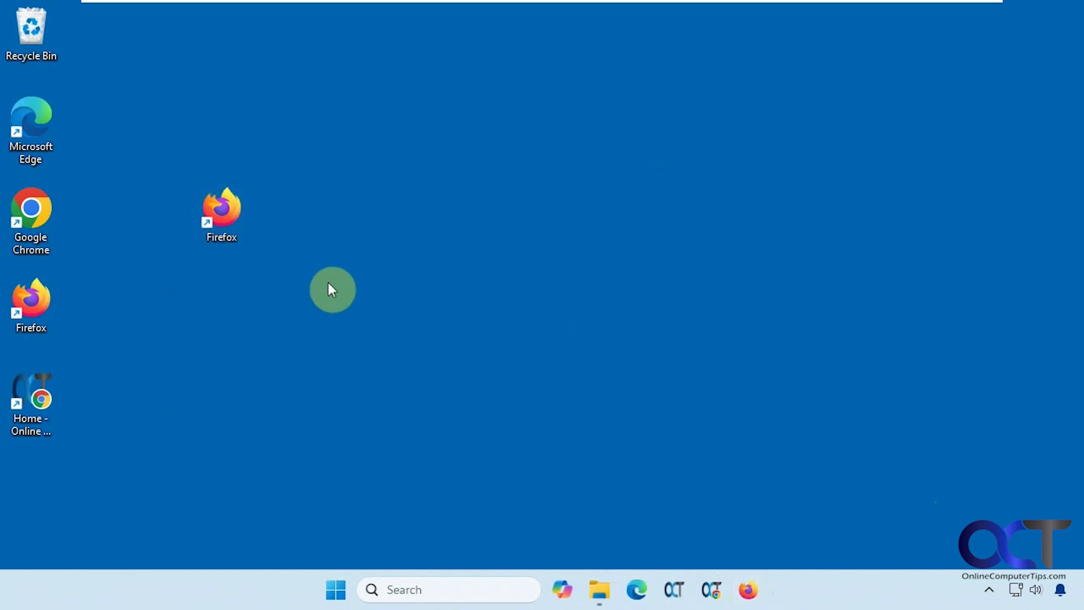
{"action": "right_click", "coordinate": [225, 222]}
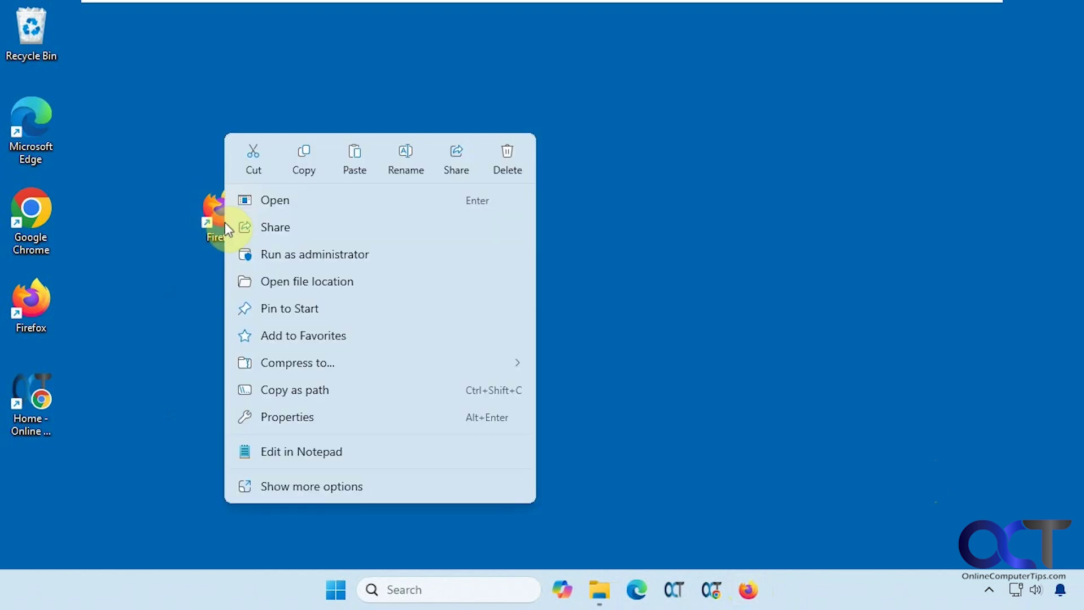
{"action": "left_click", "coordinate": [307, 418]}
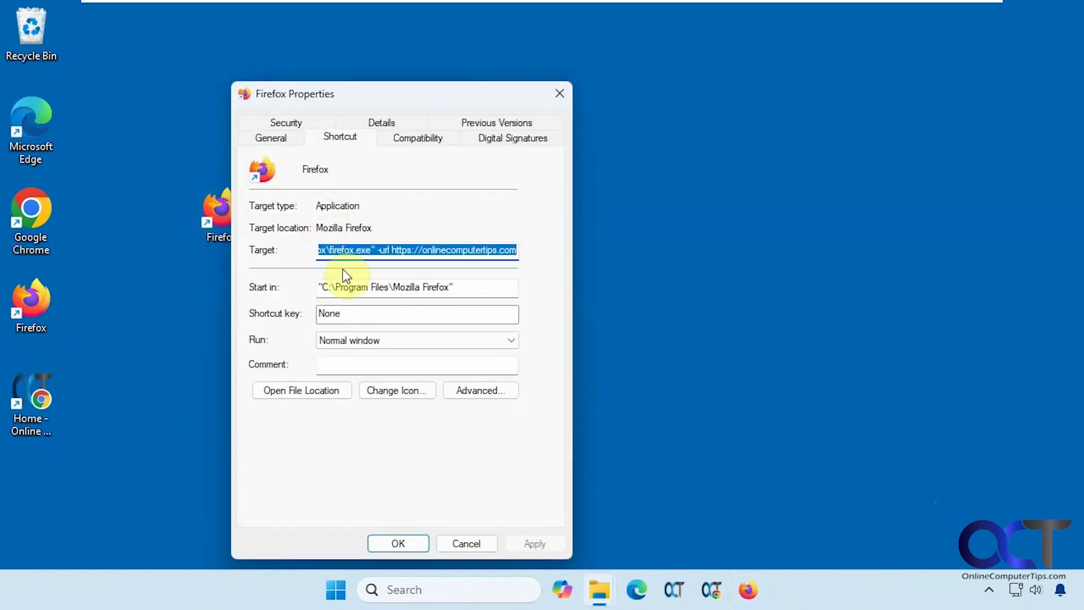
{"action": "left_click", "coordinate": [390, 390]}
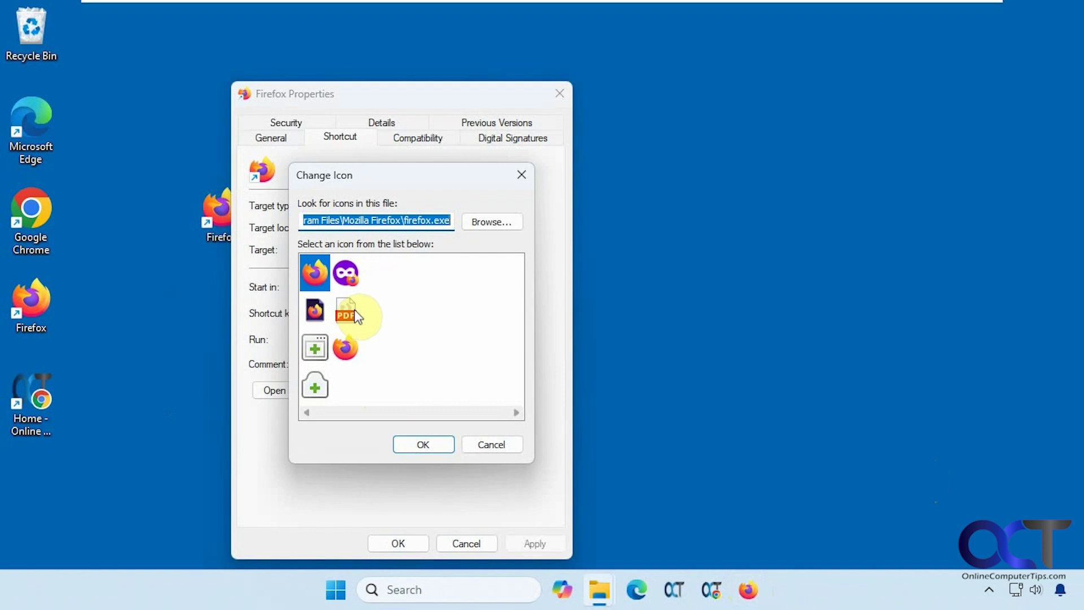
{"action": "left_click", "coordinate": [49, 310]}
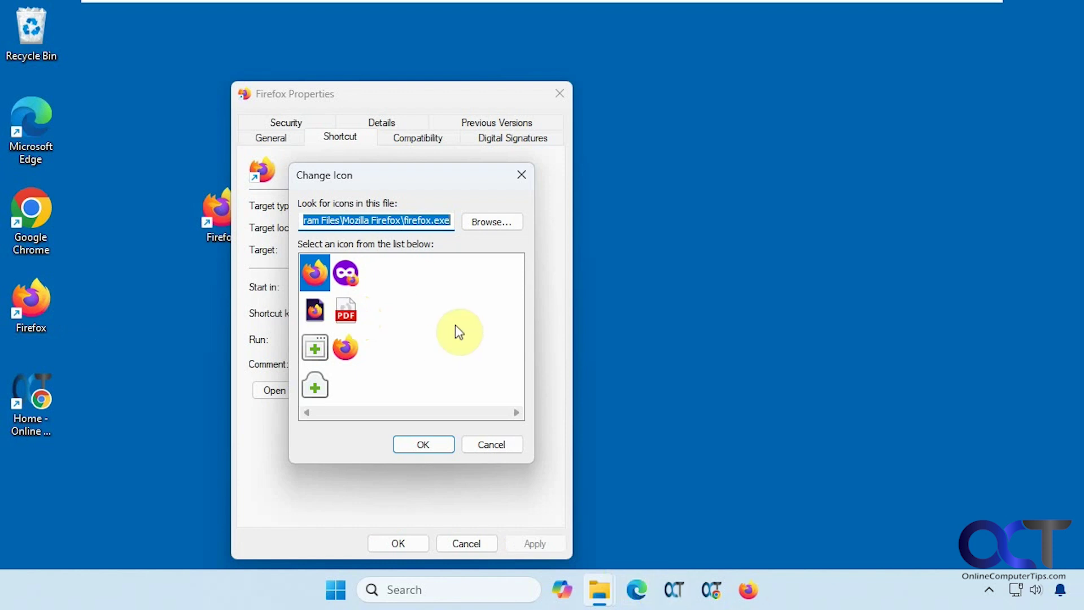
{"action": "left_click", "coordinate": [484, 443]}
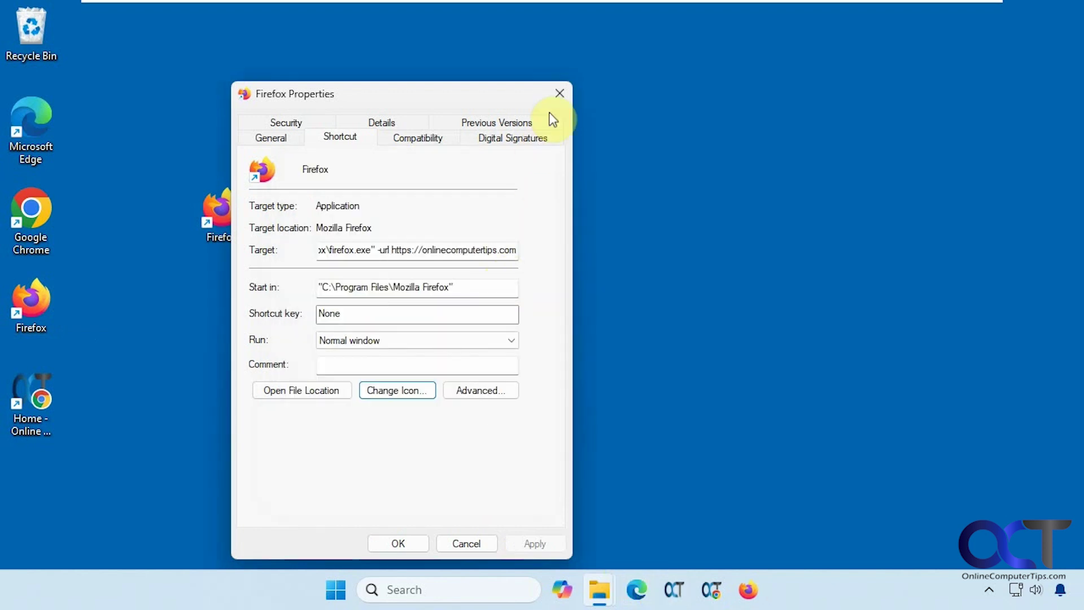
Step: Close the properties, then launch and close the pinned OCT shortcuts in Edge and Chrome
{"action": "left_click", "coordinate": [559, 93]}
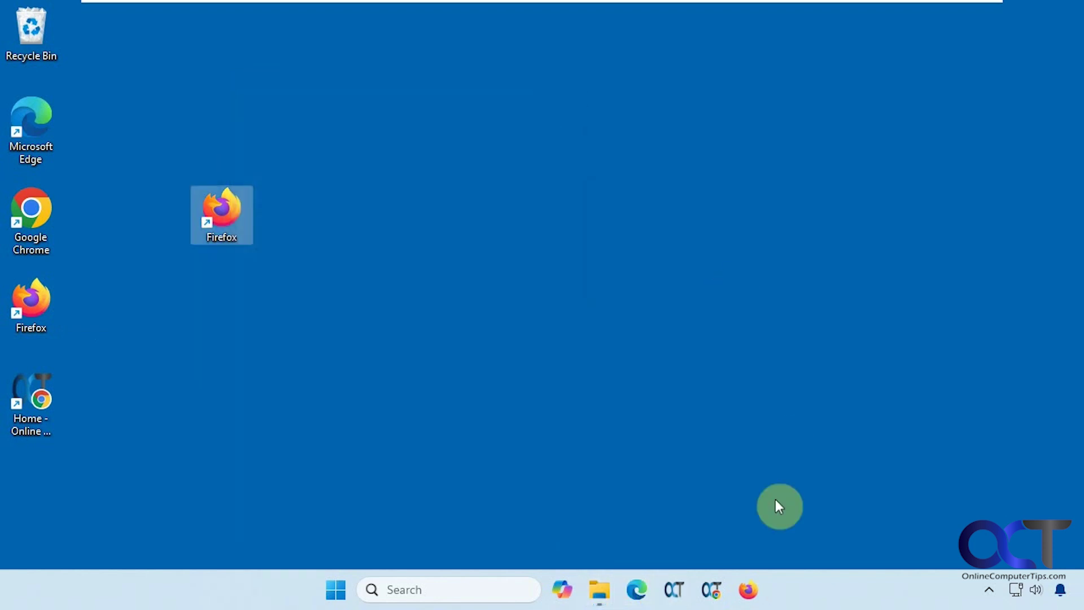
{"action": "left_click", "coordinate": [675, 593]}
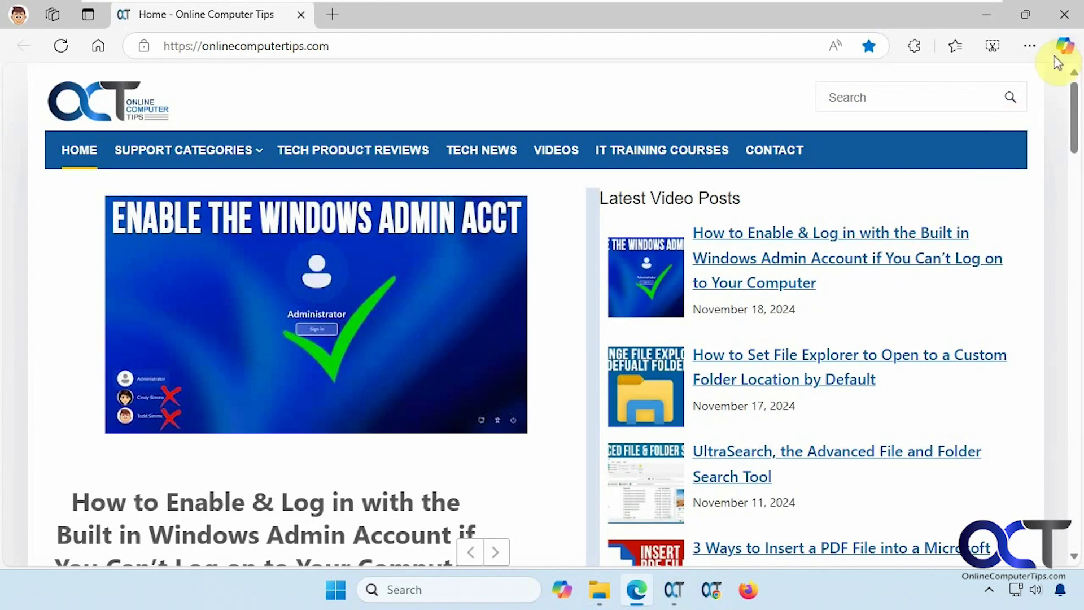
{"action": "left_click", "coordinate": [1064, 14]}
{"action": "left_click", "coordinate": [711, 588]}
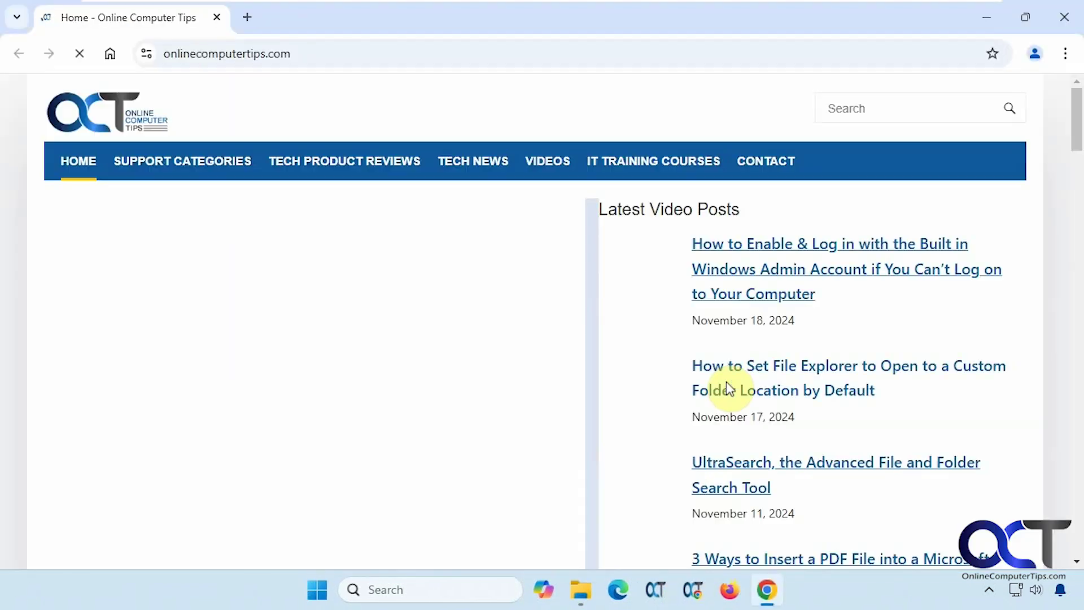
{"action": "left_click", "coordinate": [1064, 17]}
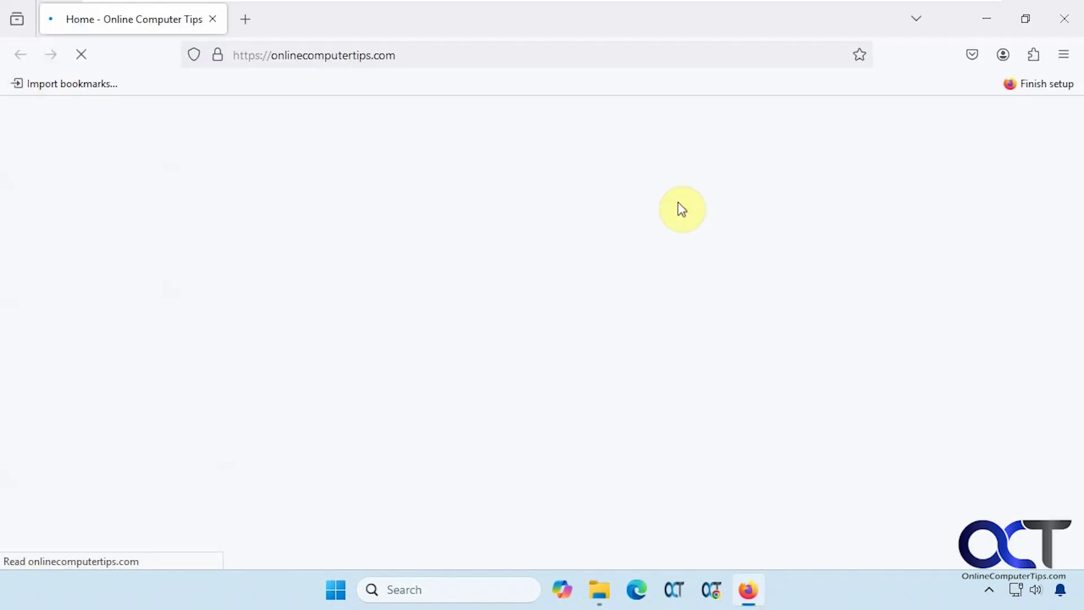
Step: Close Firefox and reopen the Firefox shortcut's Properties to inspect its -url Target
{"action": "left_click", "coordinate": [1064, 16]}
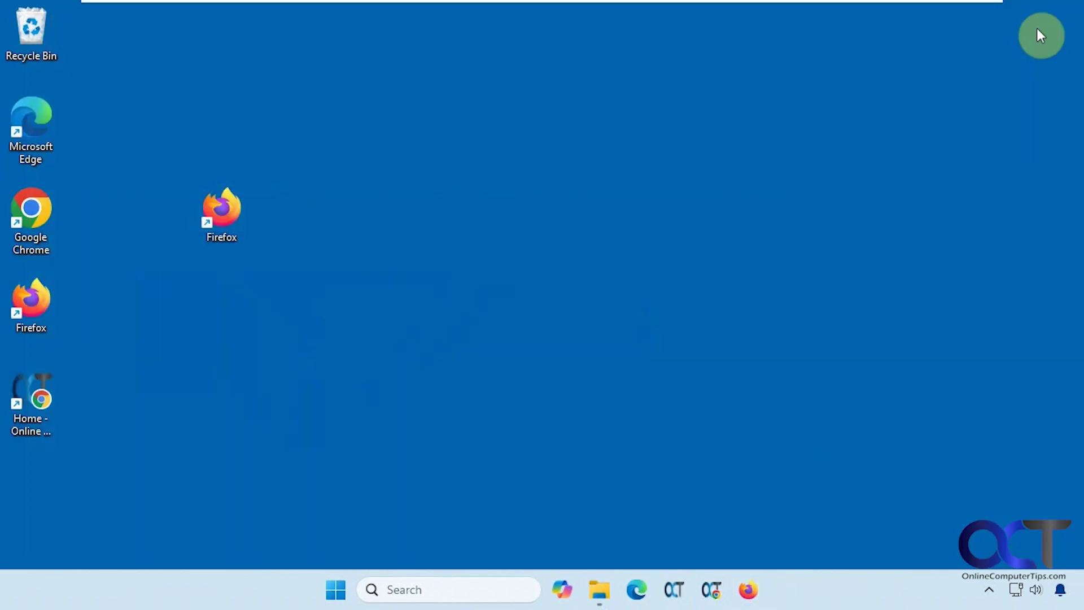
{"action": "right_click", "coordinate": [218, 229]}
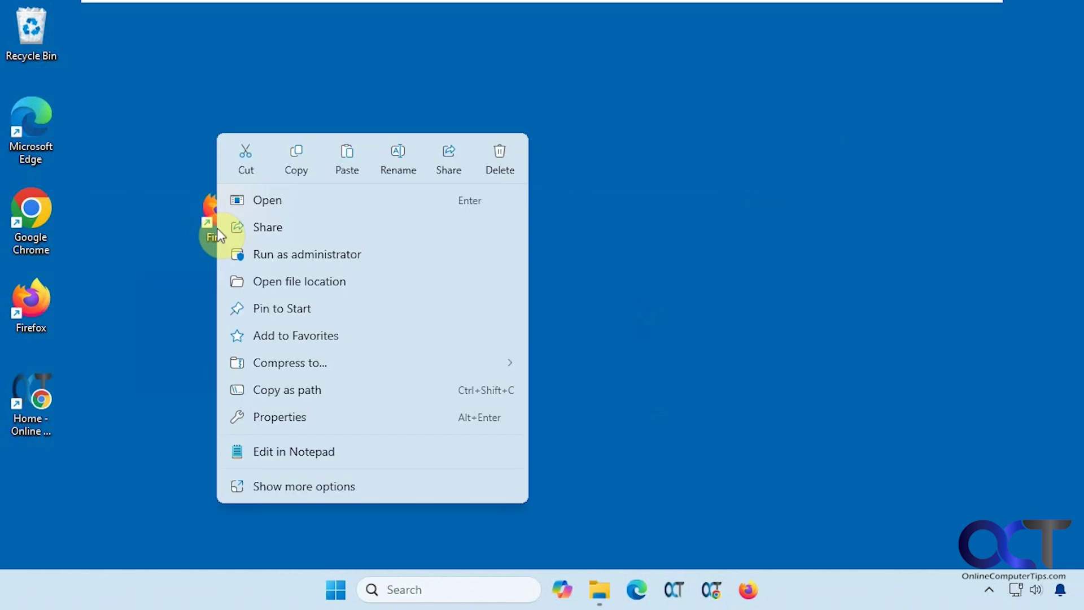
{"action": "left_click", "coordinate": [279, 416]}
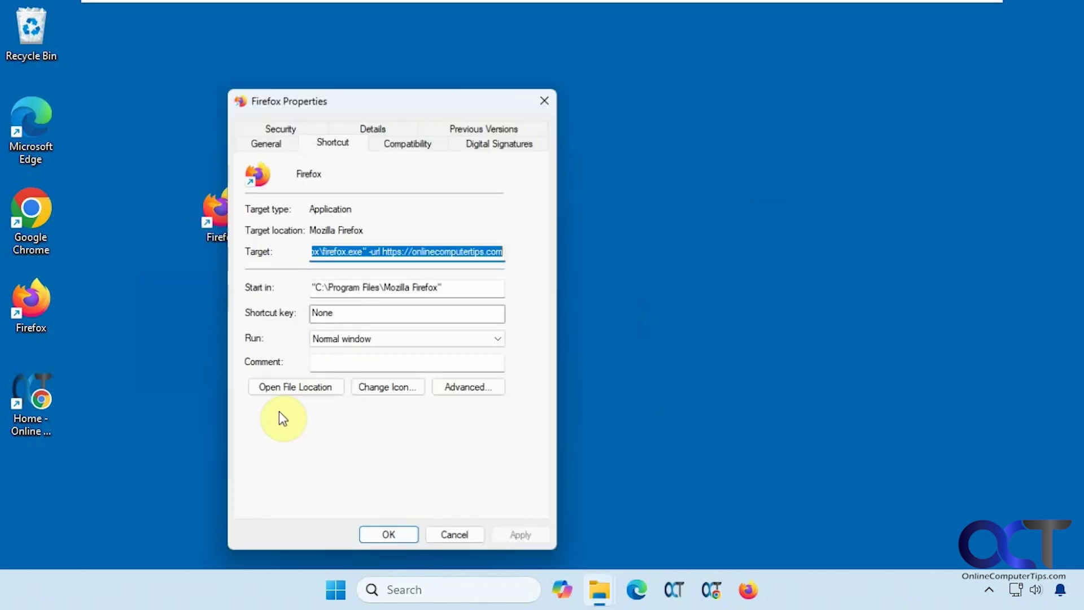
{"action": "left_click", "coordinate": [407, 246]}
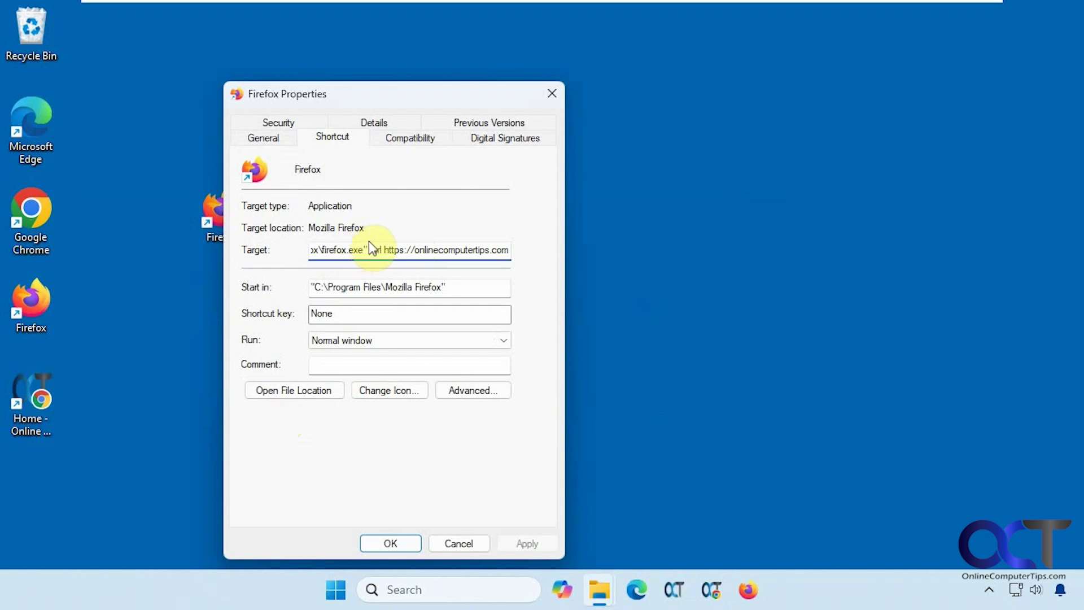